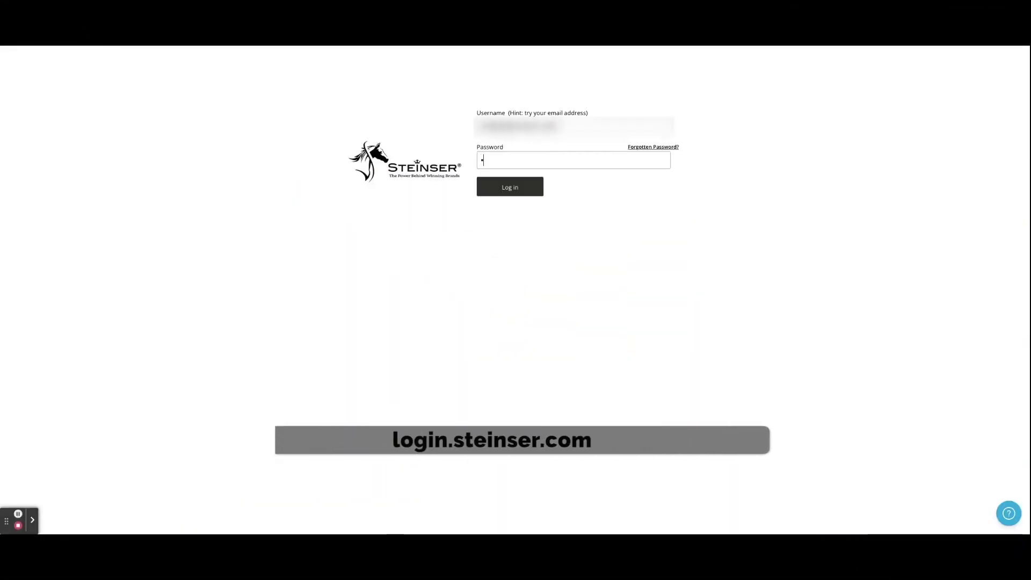
Step: Log in with the account password and browse the template categories from Sell Stuff to Promotional
text(********)
click(510, 187)
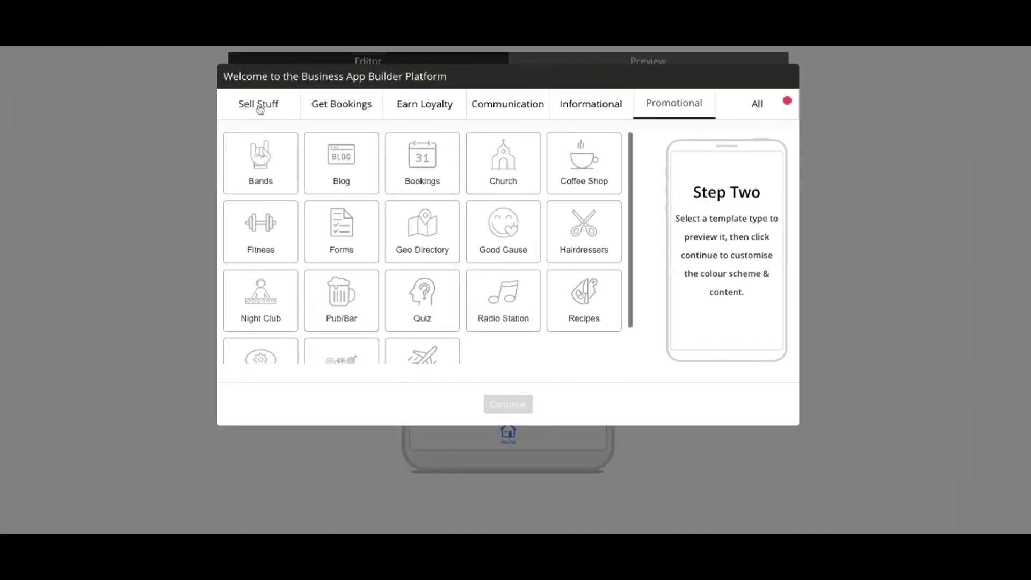
click(341, 85)
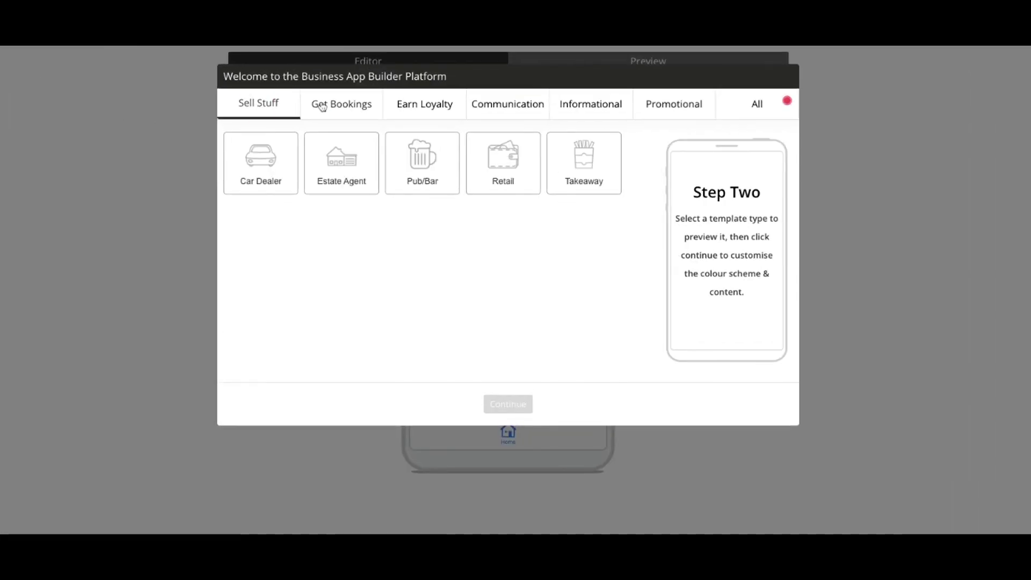
click(322, 106)
click(425, 105)
click(506, 105)
click(590, 105)
click(677, 107)
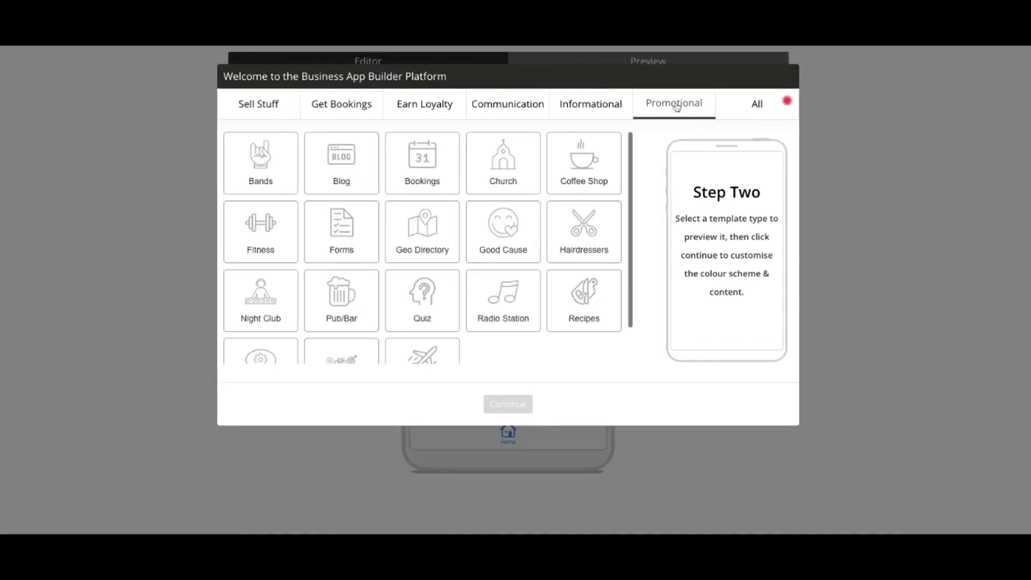
Step: Choose the Hairdressers template from the Promotional category and continue
click(757, 104)
click(673, 104)
click(584, 230)
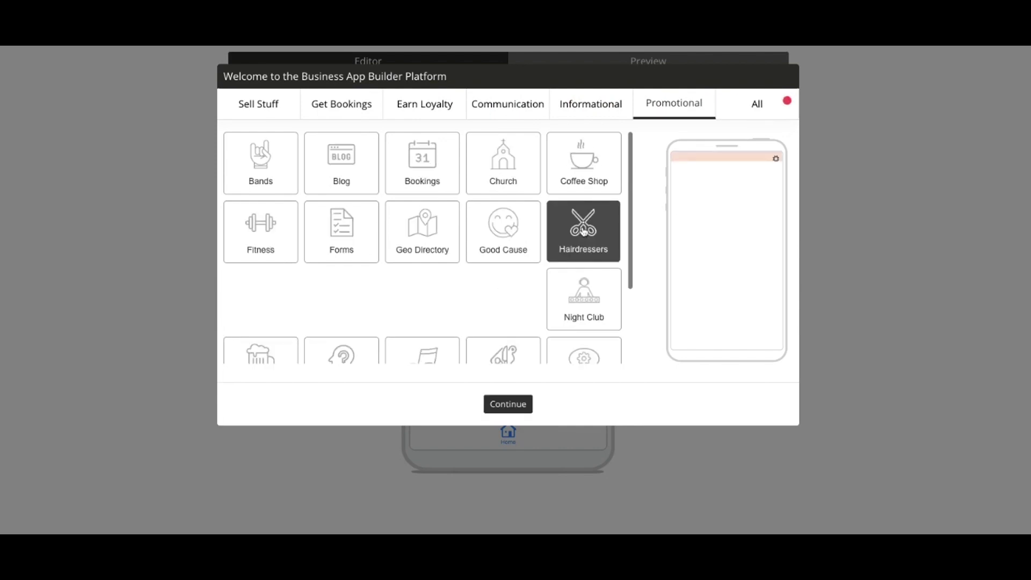
click(504, 406)
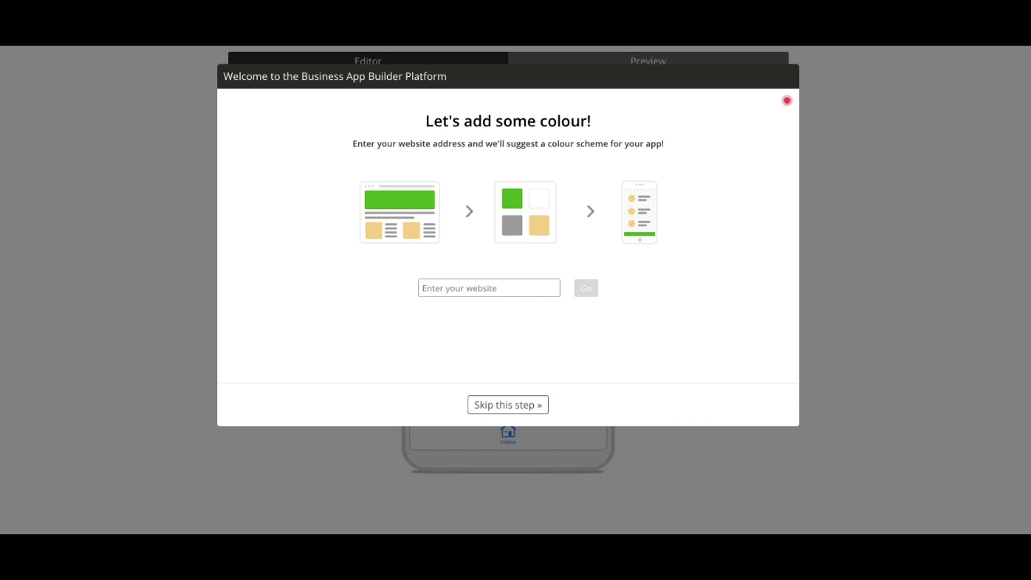
Step: Paste the salon's website address and submit it to generate a colour scheme
click(496, 290)
key(ctrl+v)
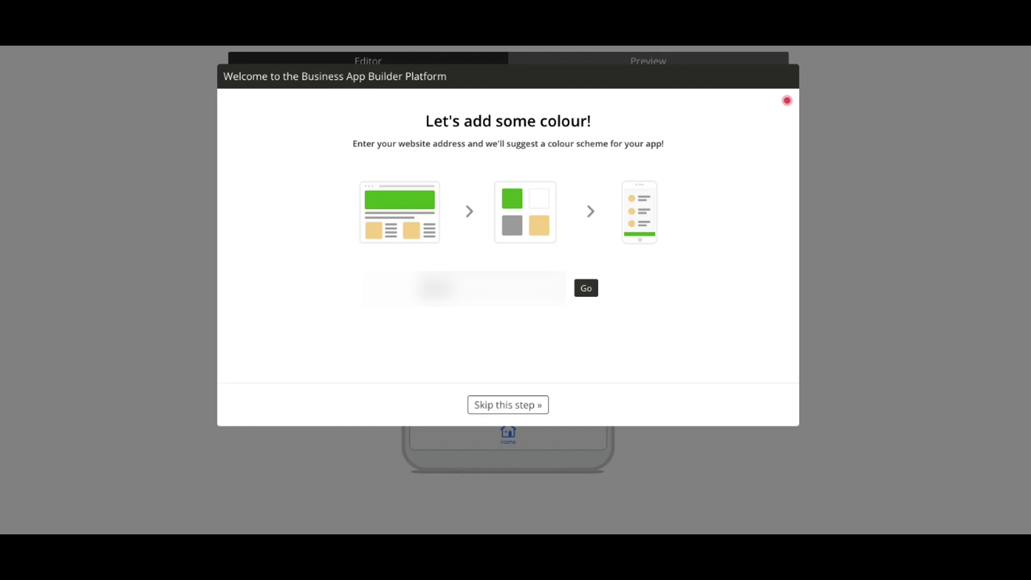
key(Return)
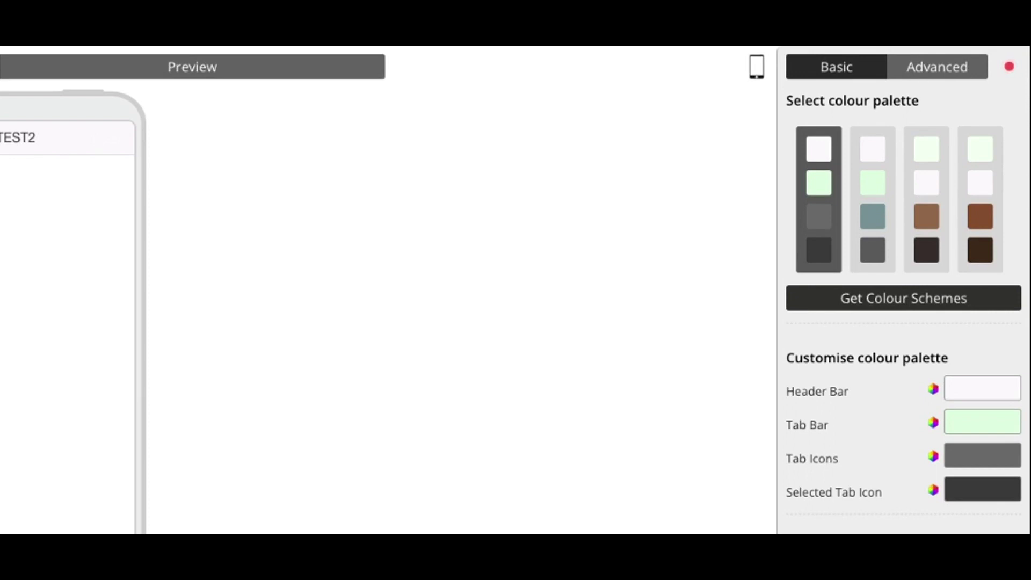
Step: Try the four colour palettes and settle on the first one
click(874, 194)
click(928, 183)
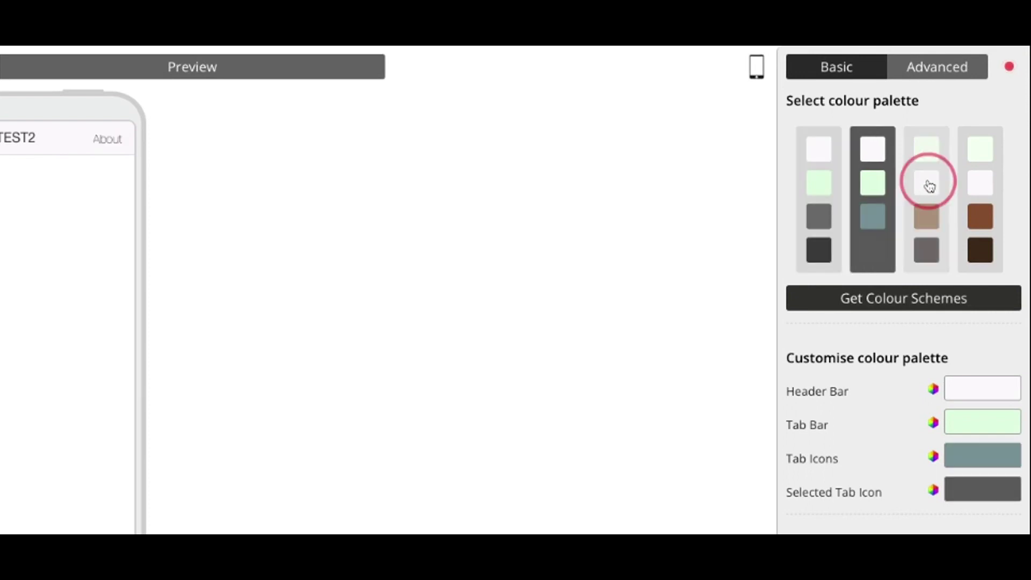
click(984, 185)
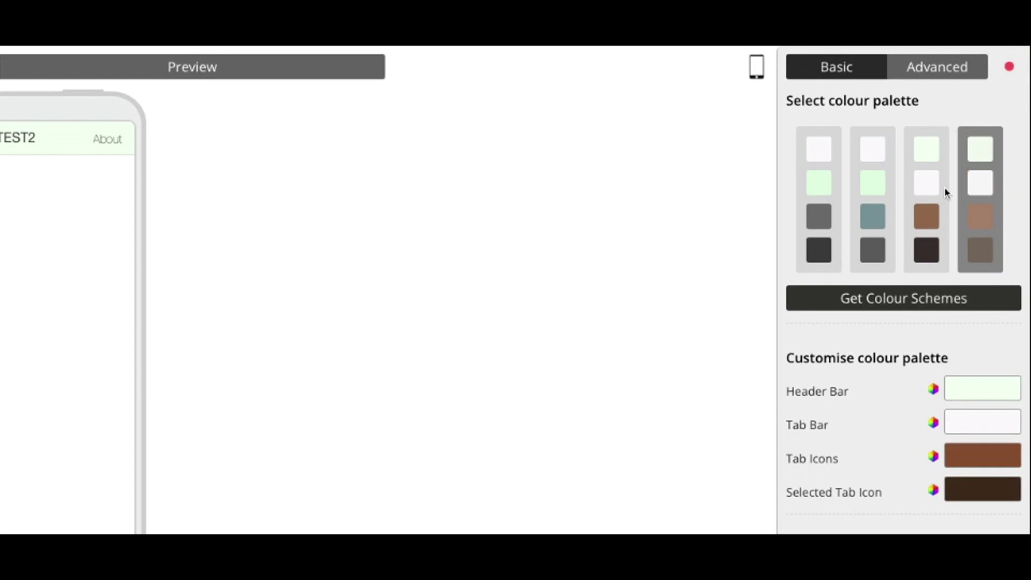
click(817, 196)
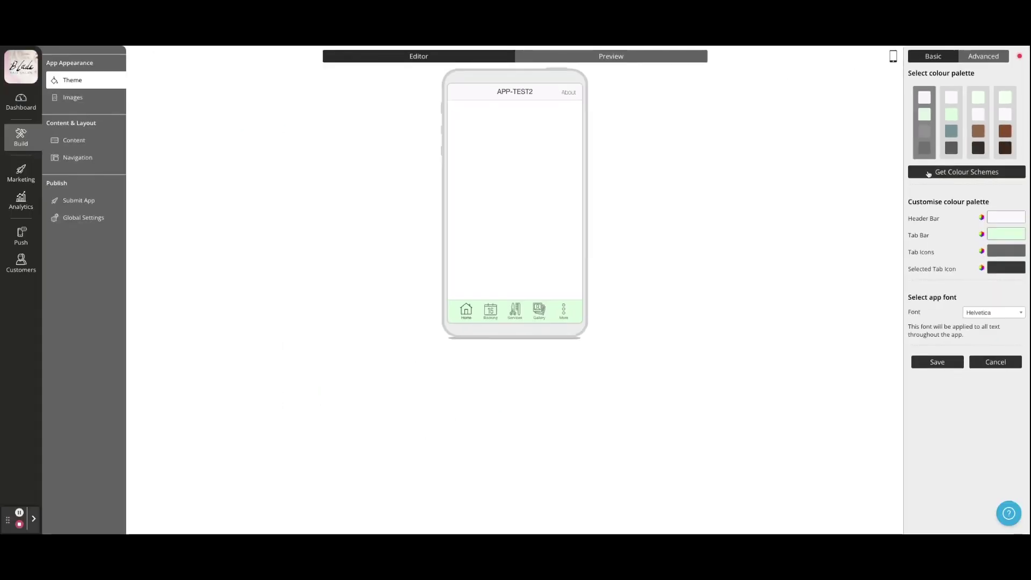
Step: Make the tab bar pale green and the tab icons black, then save the appearance
click(1007, 236)
click(971, 305)
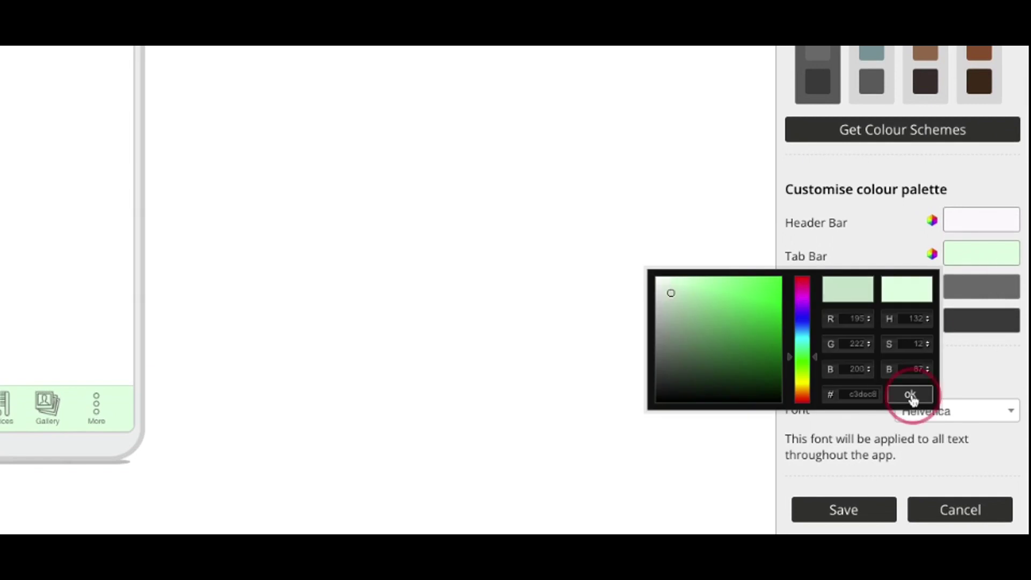
click(974, 294)
click(657, 418)
click(907, 428)
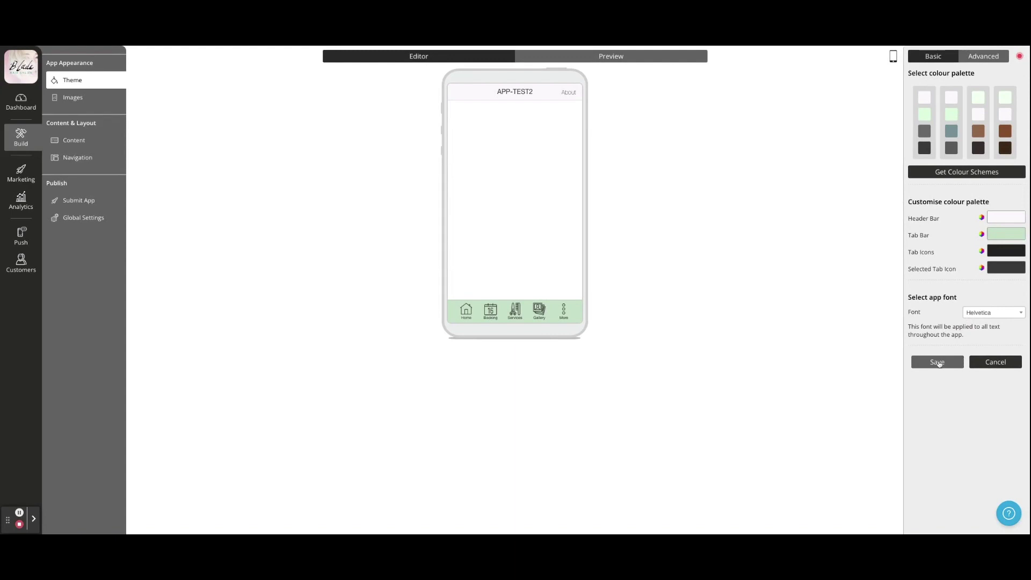
click(938, 362)
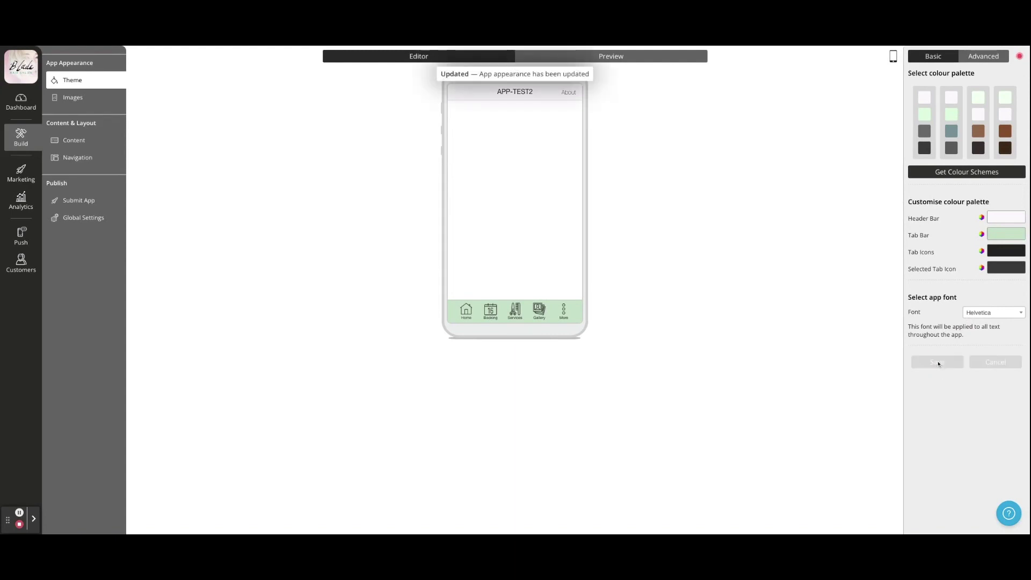
Step: Preview the app, show its phone QR code, then go to the Images settings
click(637, 57)
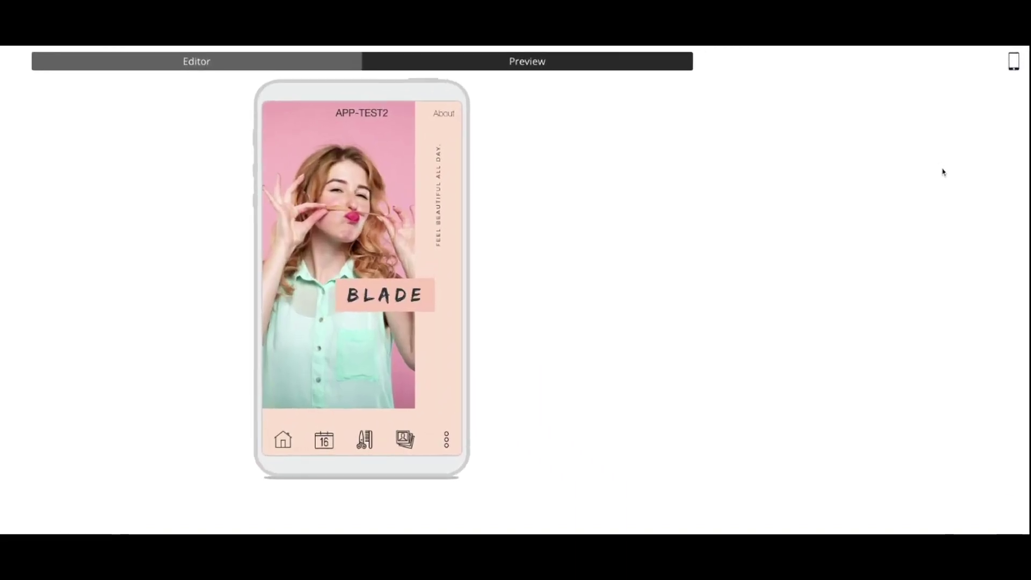
click(1017, 57)
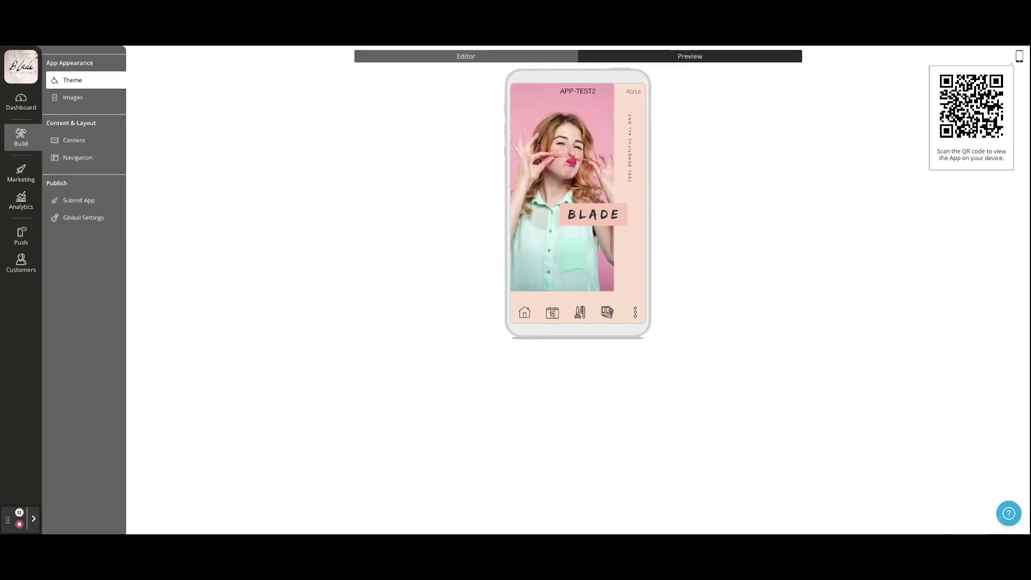
click(70, 96)
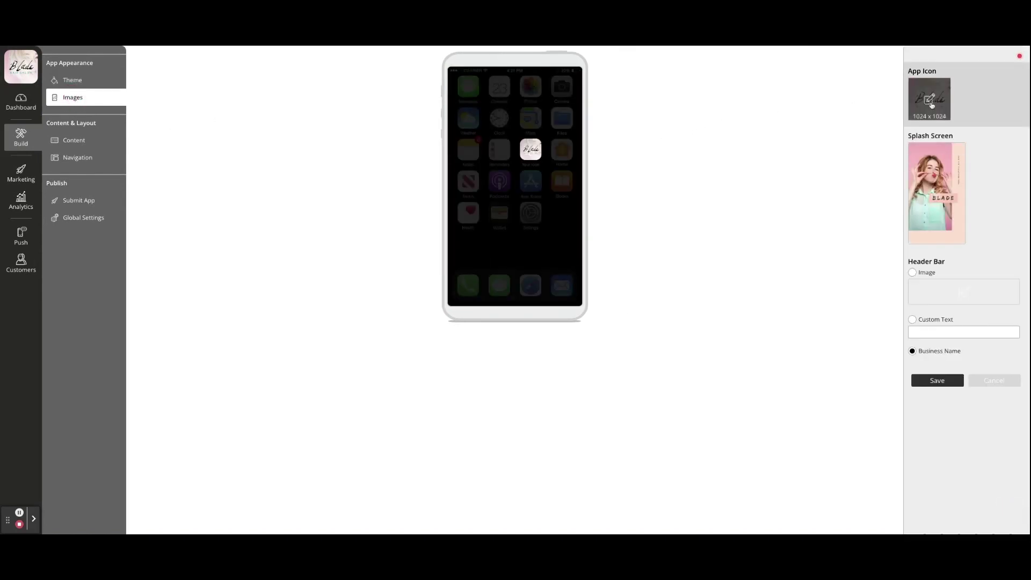
Step: Set the splash screen to the BLADE hair salon image from the library
mouse_move(936, 186)
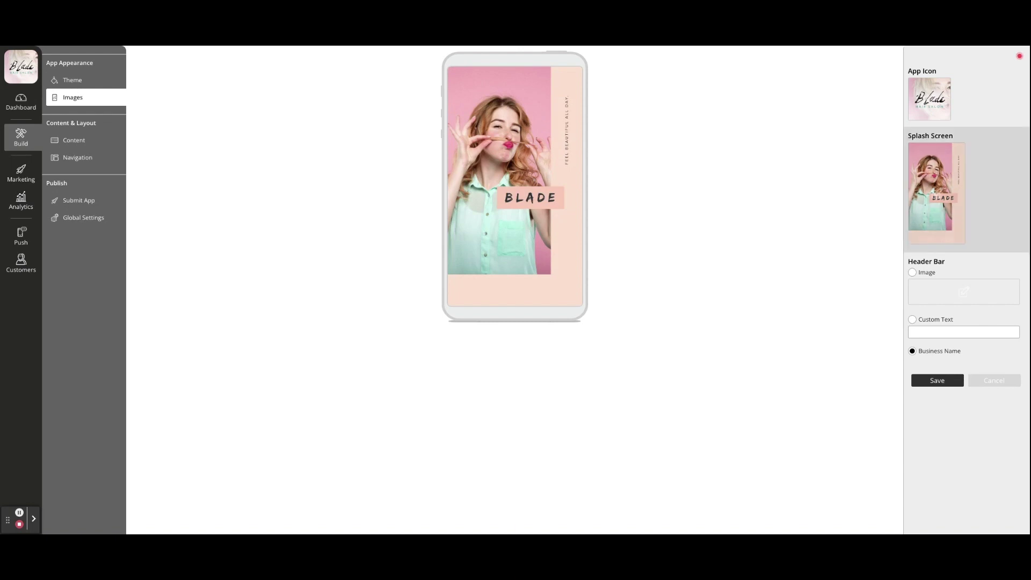
click(936, 193)
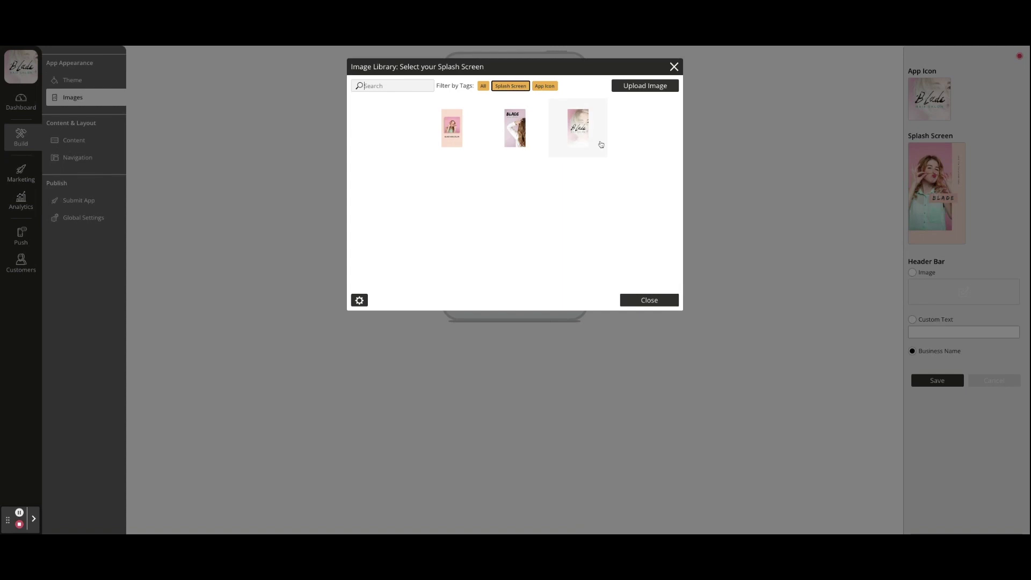
click(515, 128)
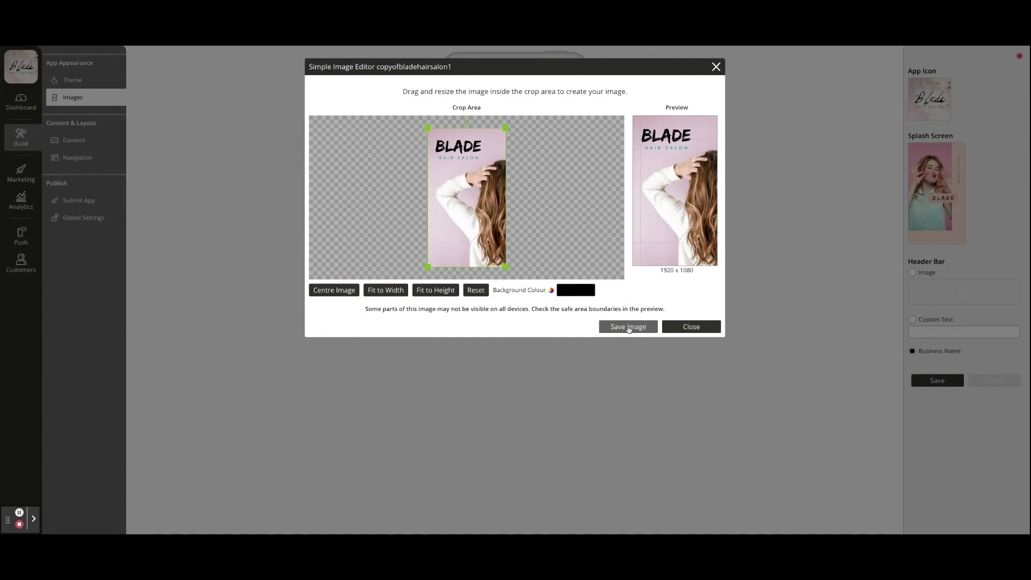
click(629, 327)
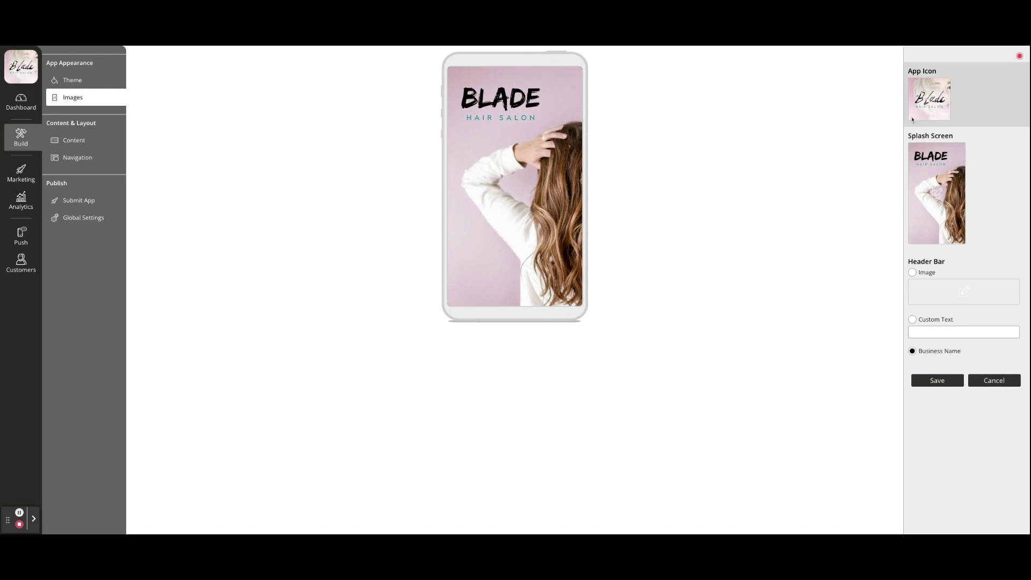
Step: Replace the splash screen with the pink hairdryer photo and save the image settings
click(937, 193)
click(483, 86)
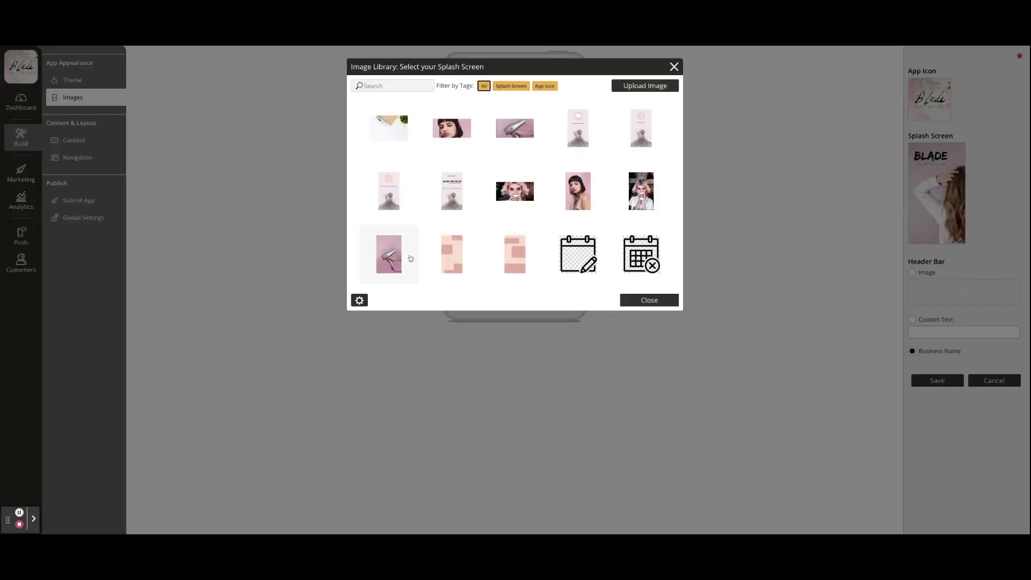
click(389, 253)
click(512, 130)
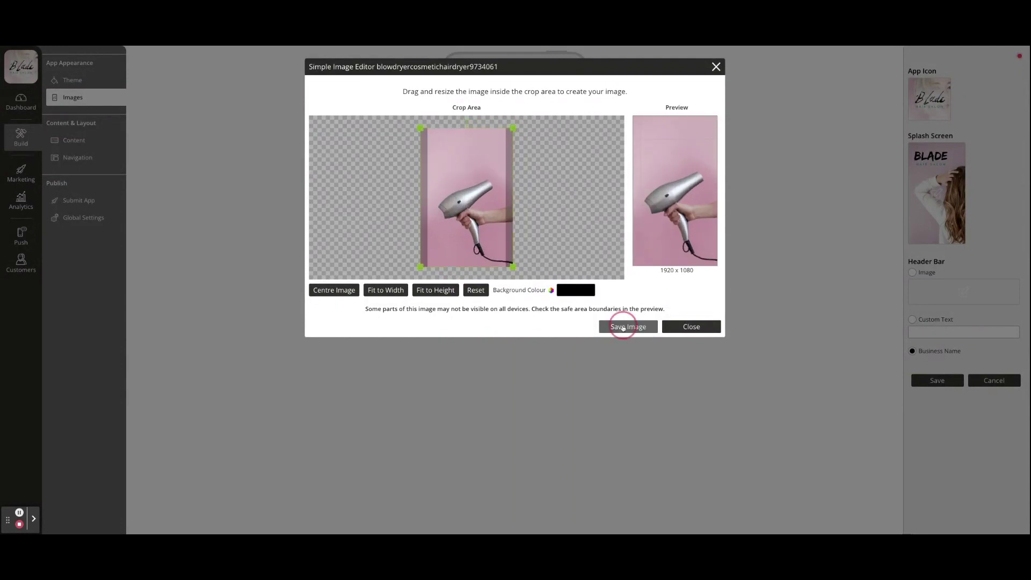
click(623, 326)
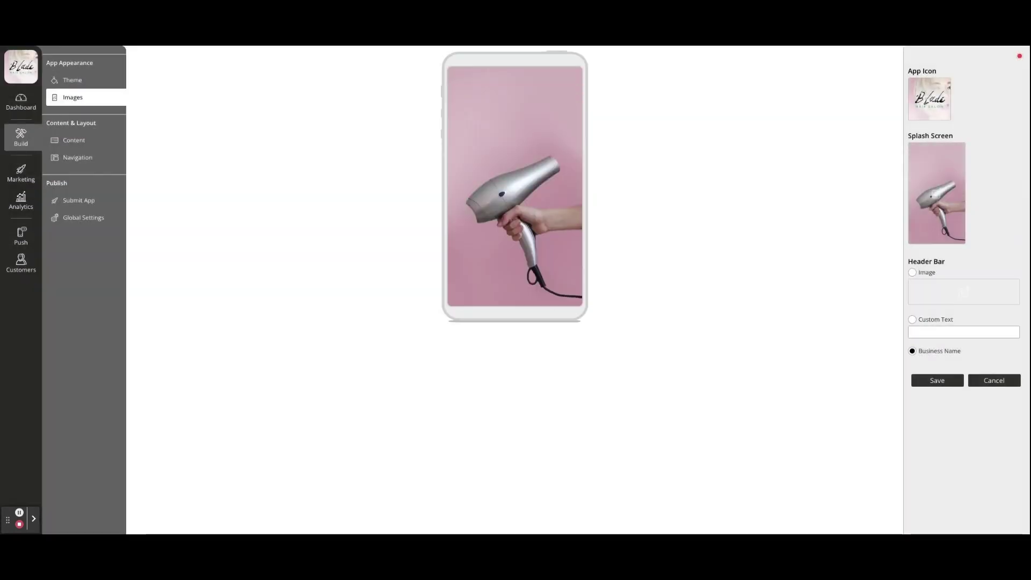
click(948, 382)
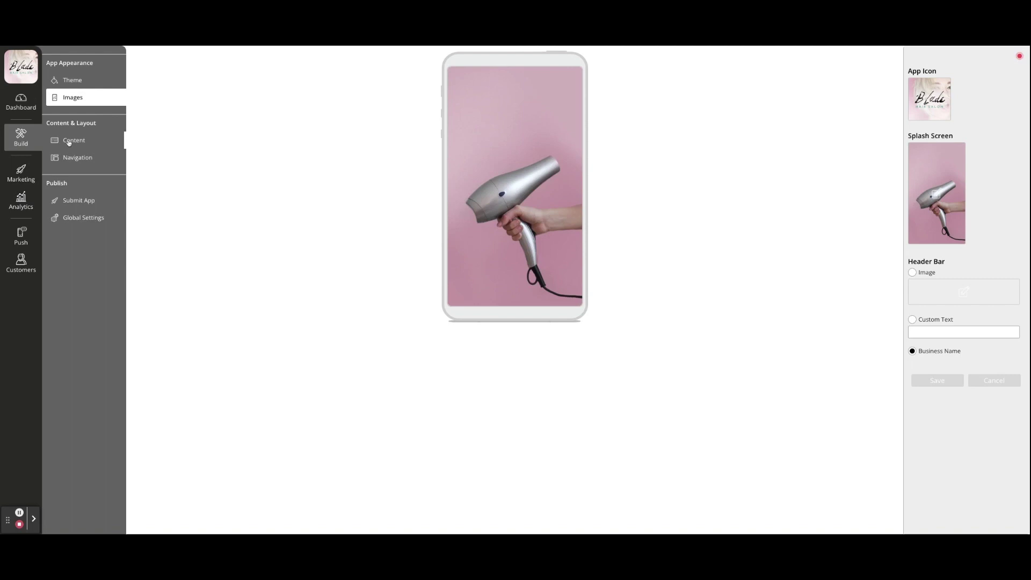
Step: Change the Stylist Wash, Cut & Blow Dry price to £40 in the Services price list and save
click(69, 141)
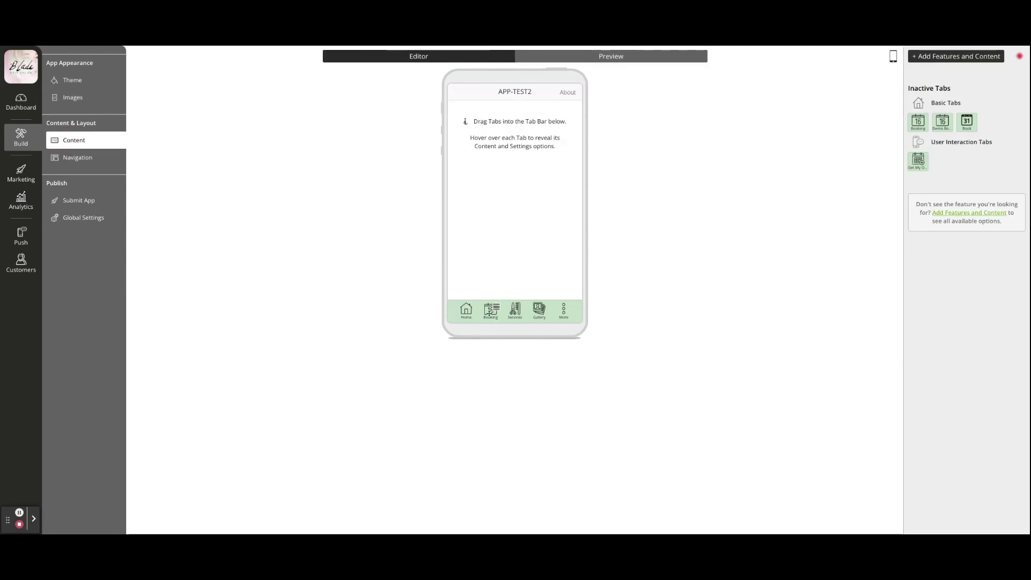
mouse_move(519, 312)
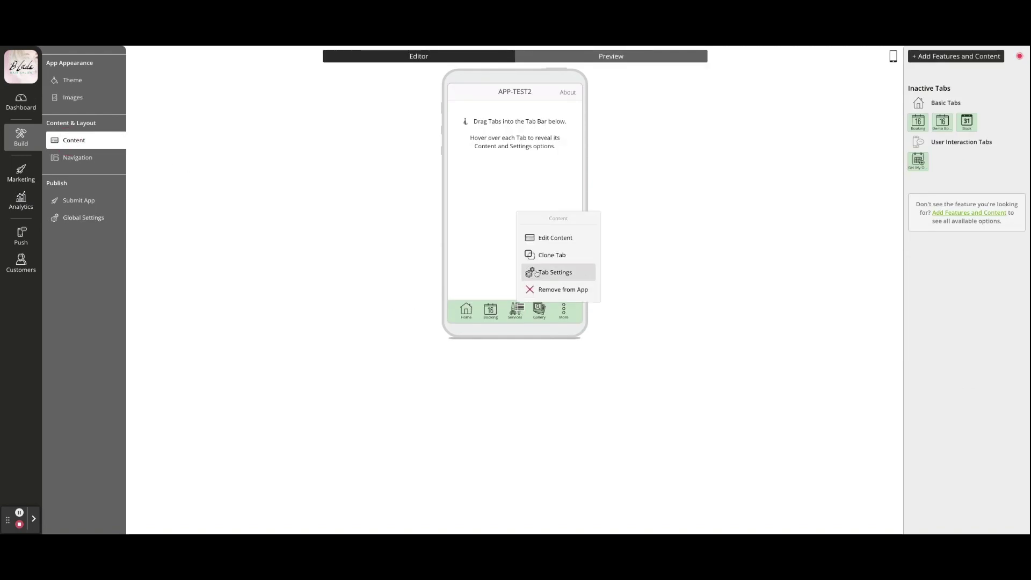
click(537, 238)
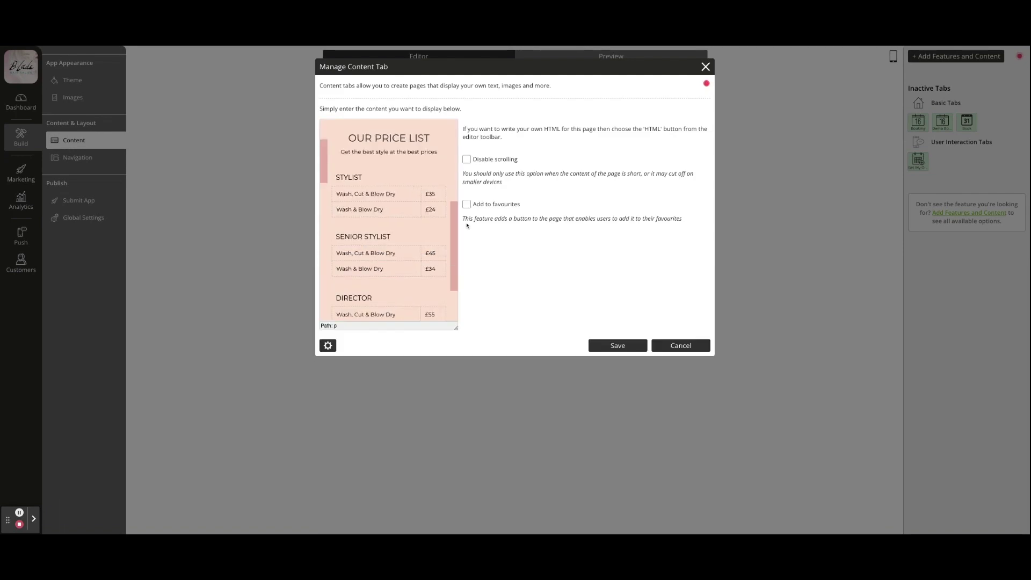
double_click(433, 193)
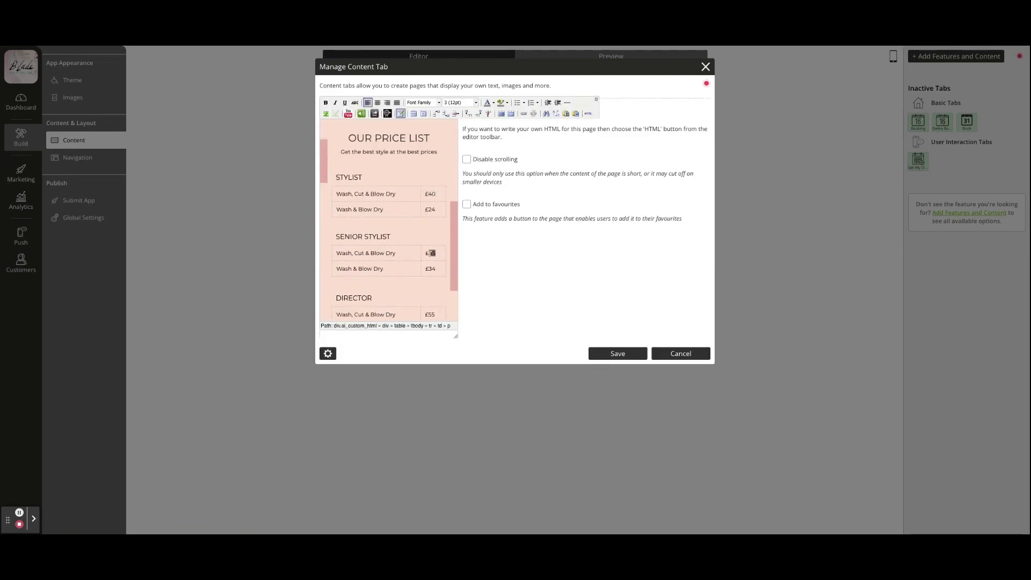
text(50)
click(617, 354)
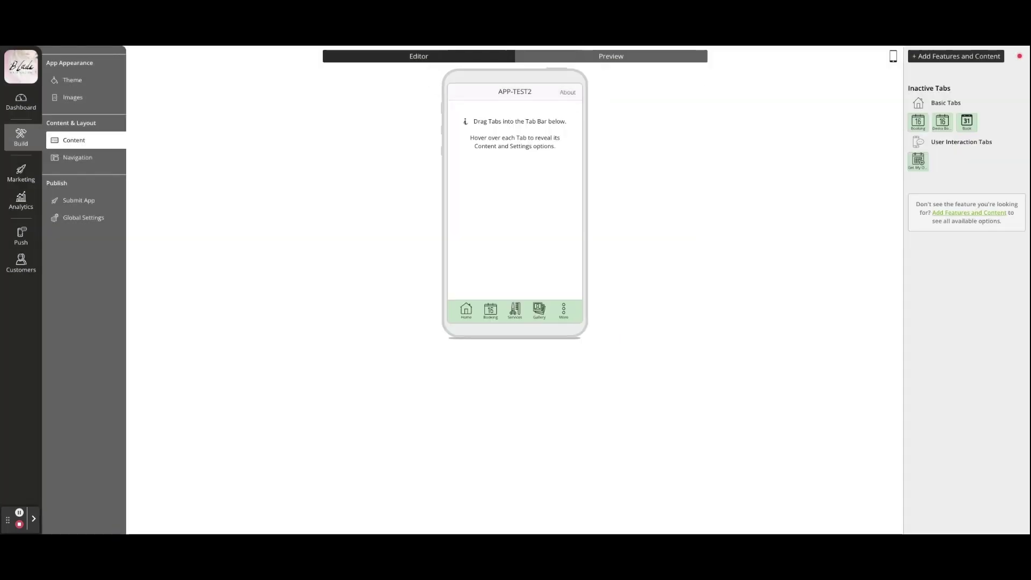
Step: Open the More tab's Manage Tab List and bring up the Add Features and Content catalogue
mouse_move(567, 309)
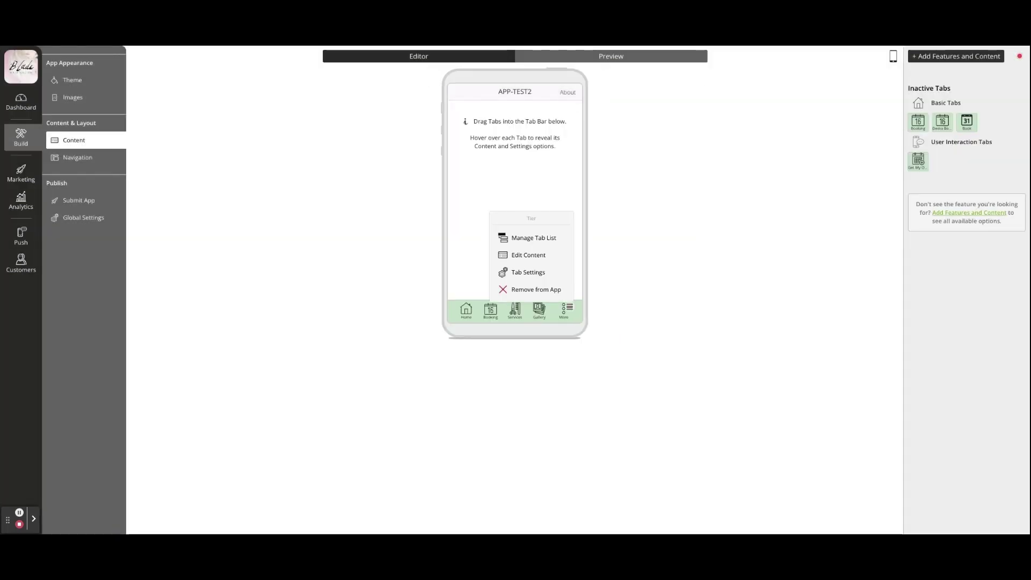
click(539, 239)
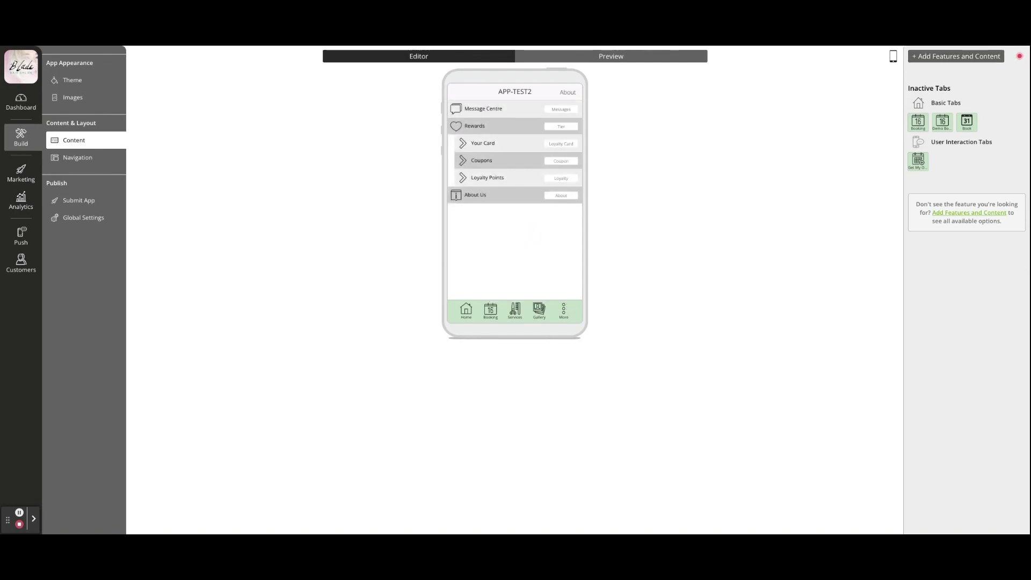
click(925, 56)
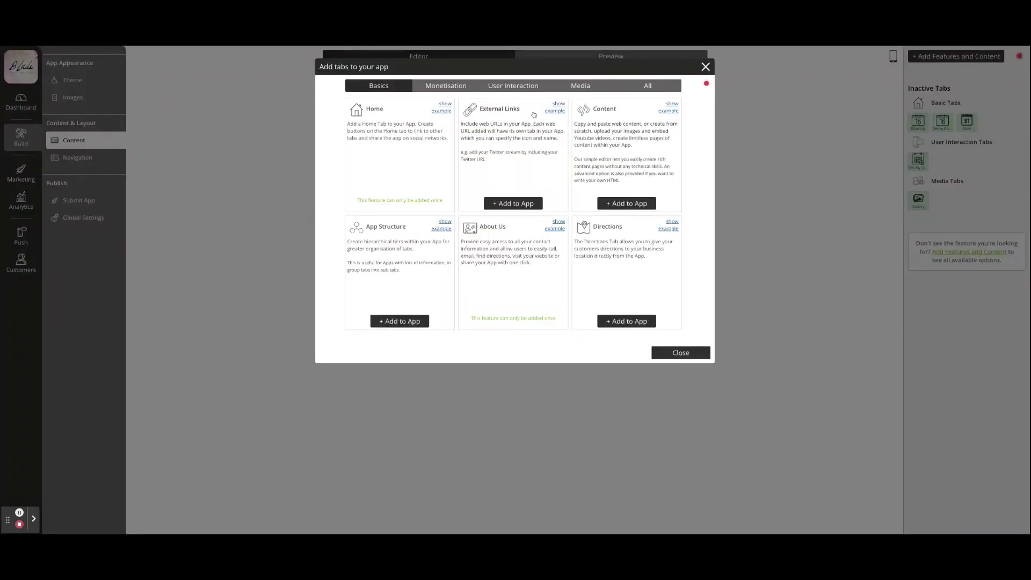
Step: Browse the Monetisation, User Interaction and Media features, then add Facebook to the app
click(438, 85)
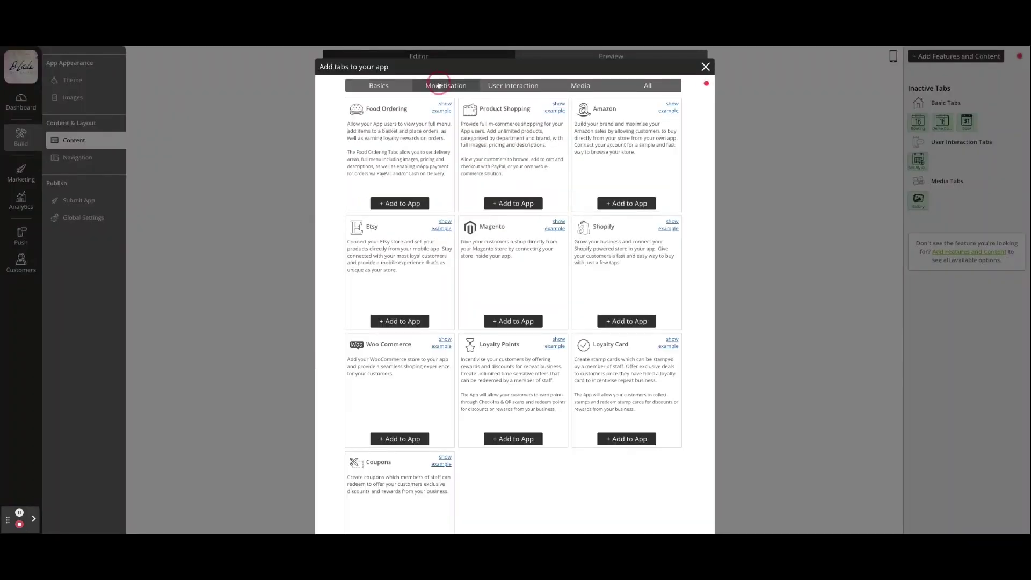
click(506, 86)
scroll(543, 88, down, 3)
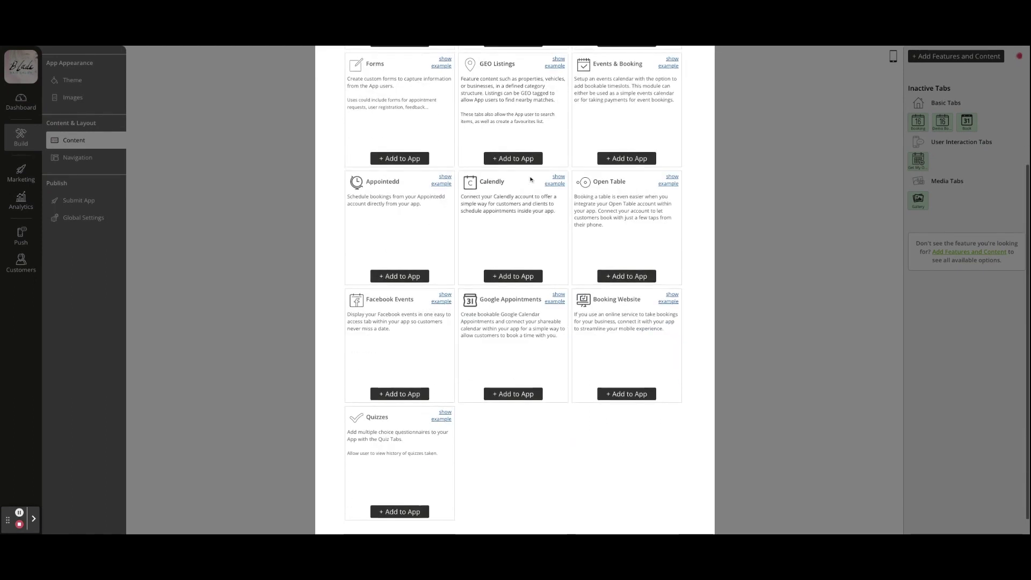
scroll(558, 89, up, 4)
click(576, 86)
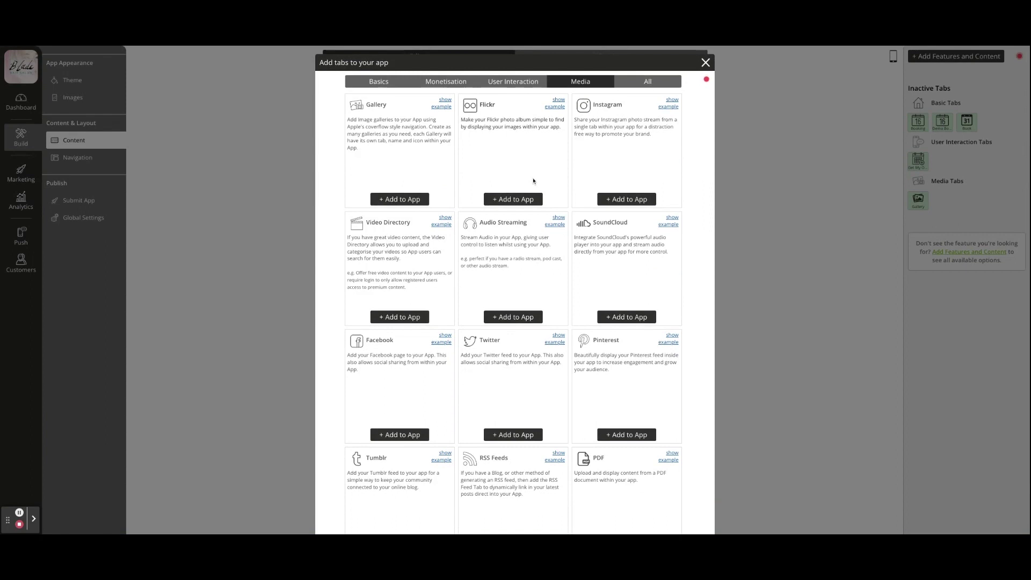
click(399, 435)
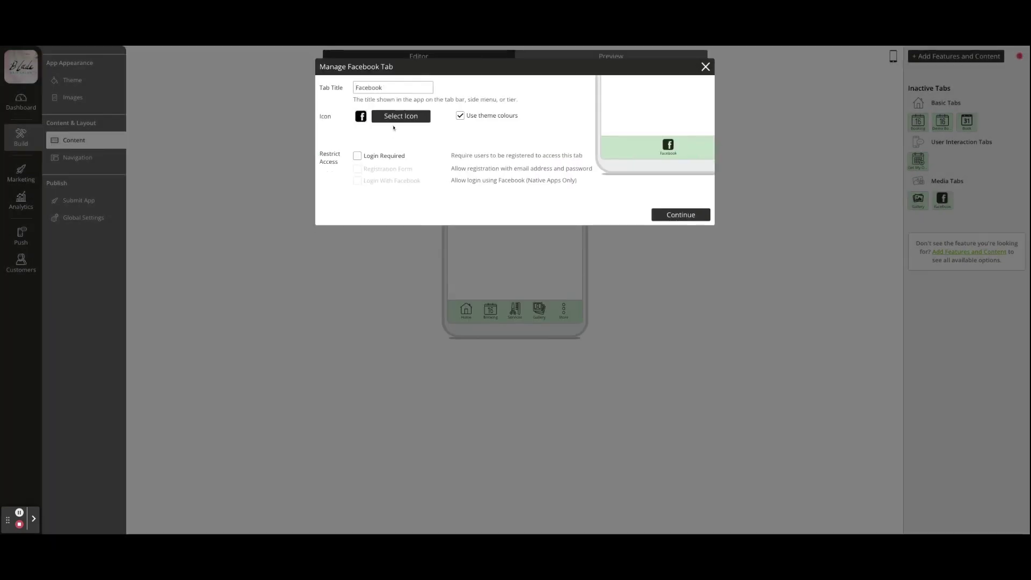
Step: Save the Facebook tab with its page link, place it after About Us, and preview the app
click(678, 215)
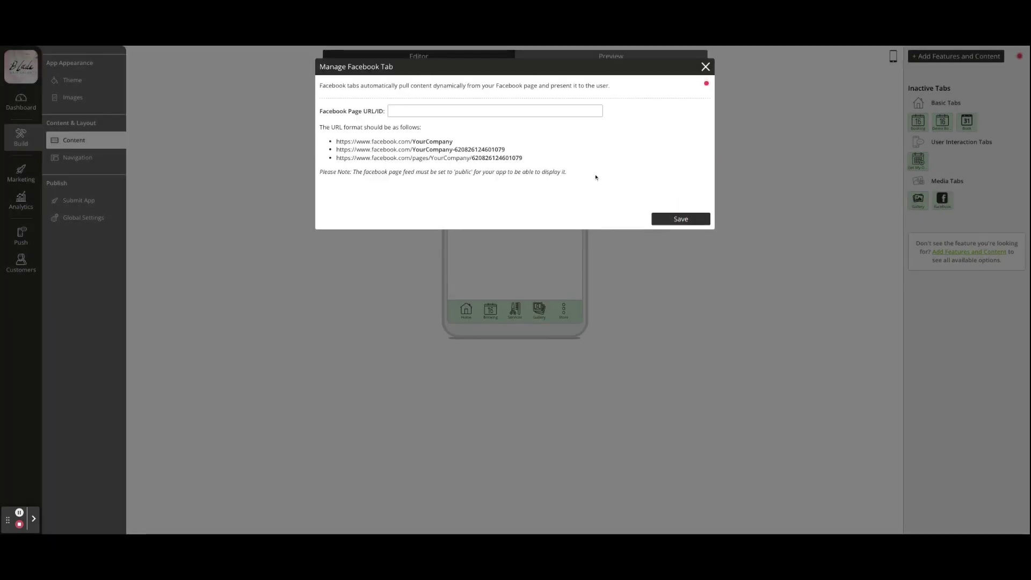
click(407, 110)
text(enter your facebook URL here)
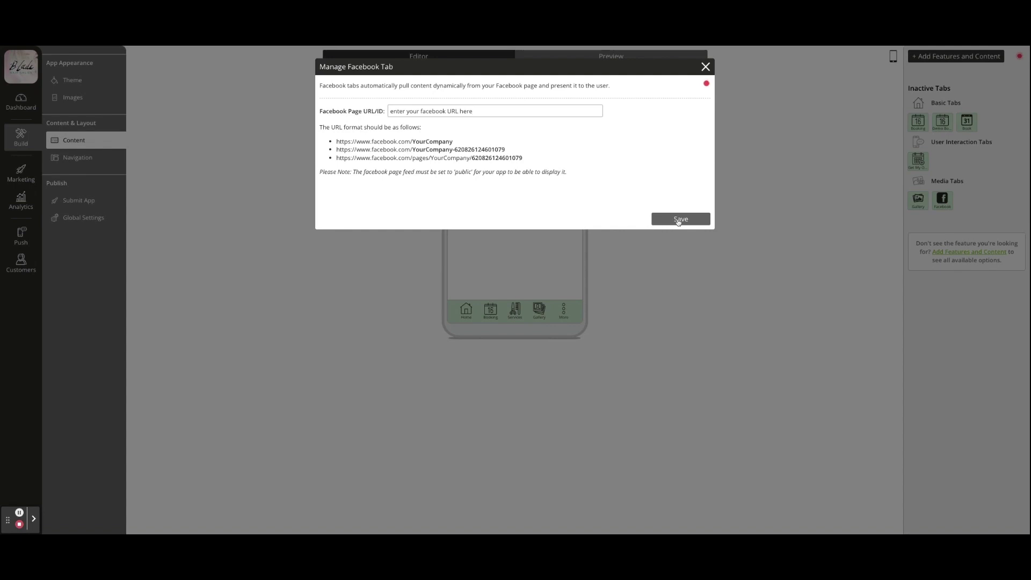
click(678, 220)
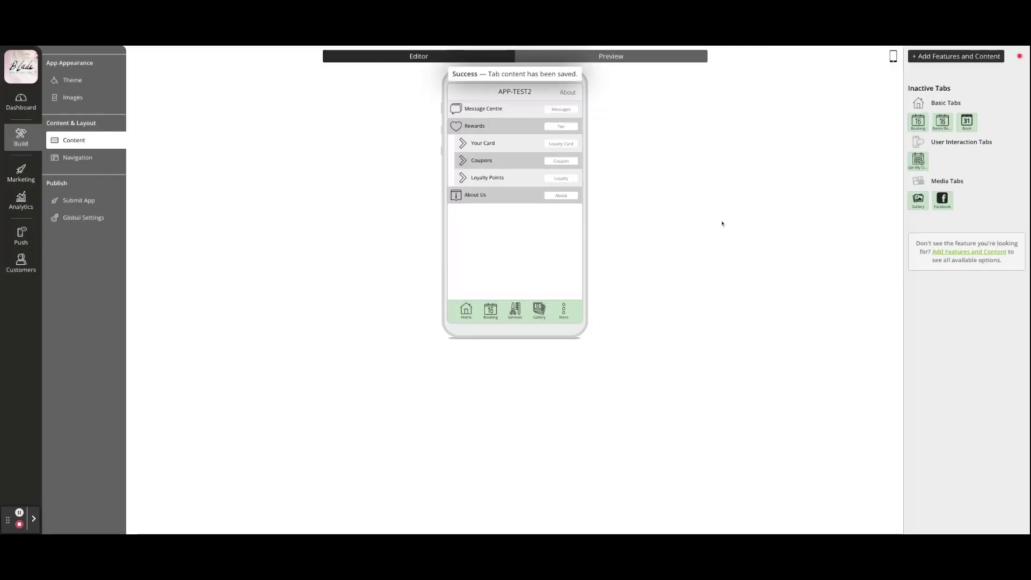
click(946, 199)
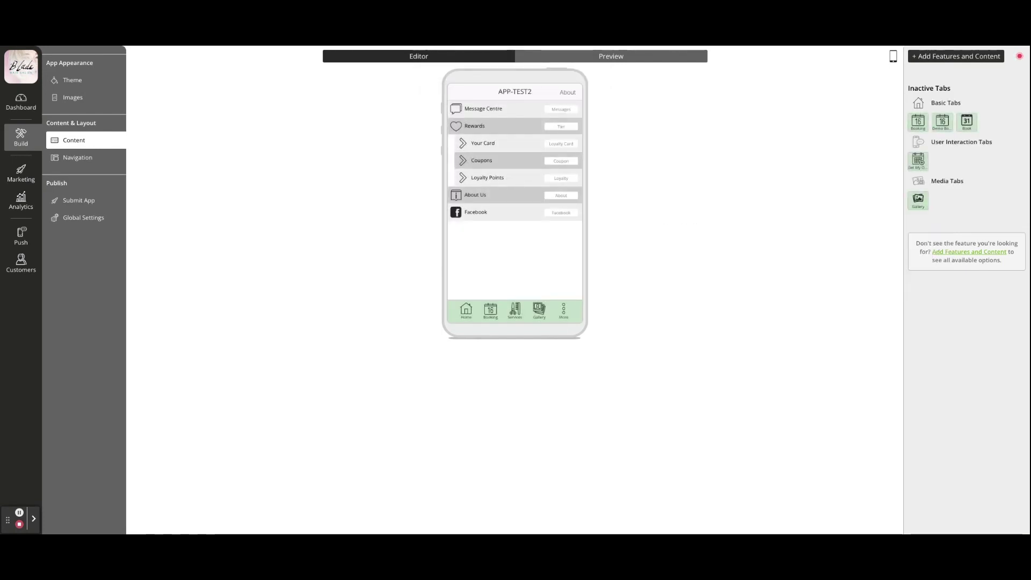
click(611, 56)
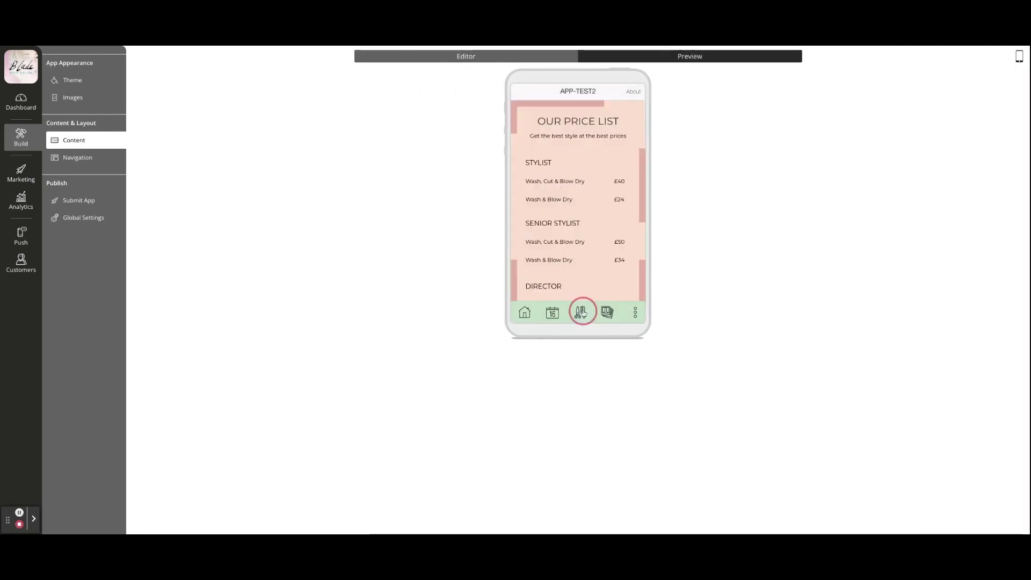
Step: In the preview, view the Gallery, Rewards, Your Card and Coupons pages
click(609, 314)
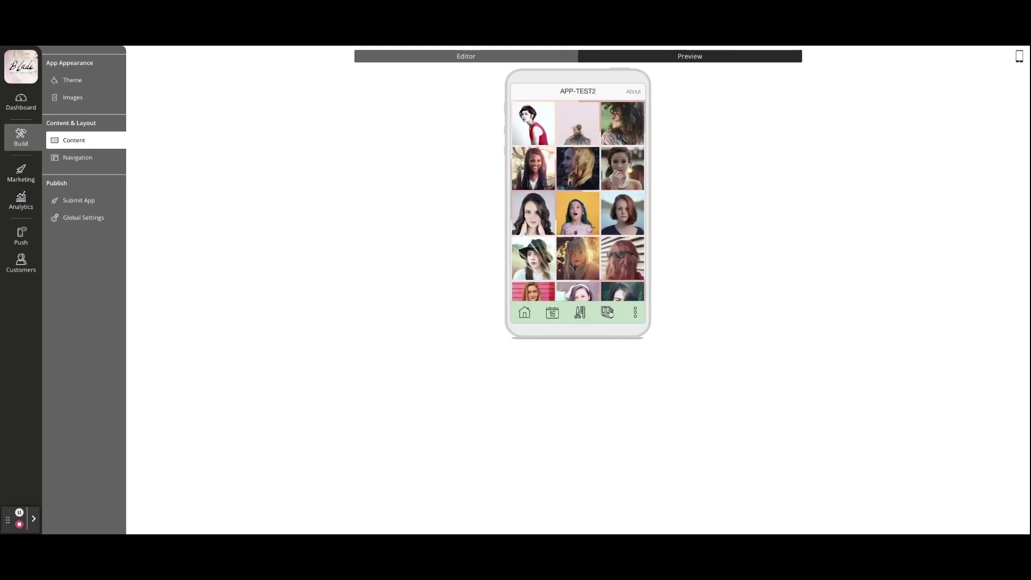
click(635, 314)
click(550, 135)
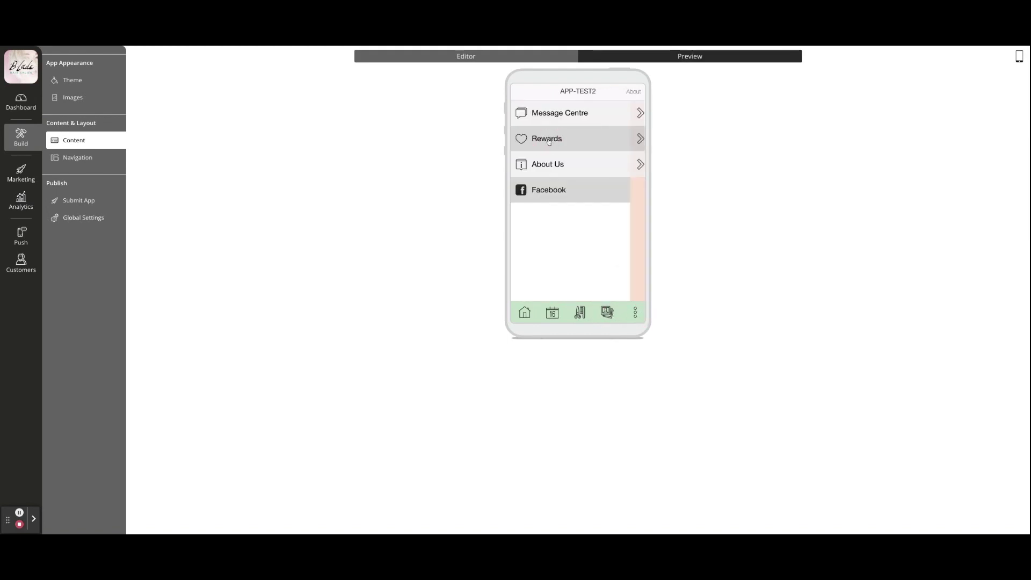
click(547, 118)
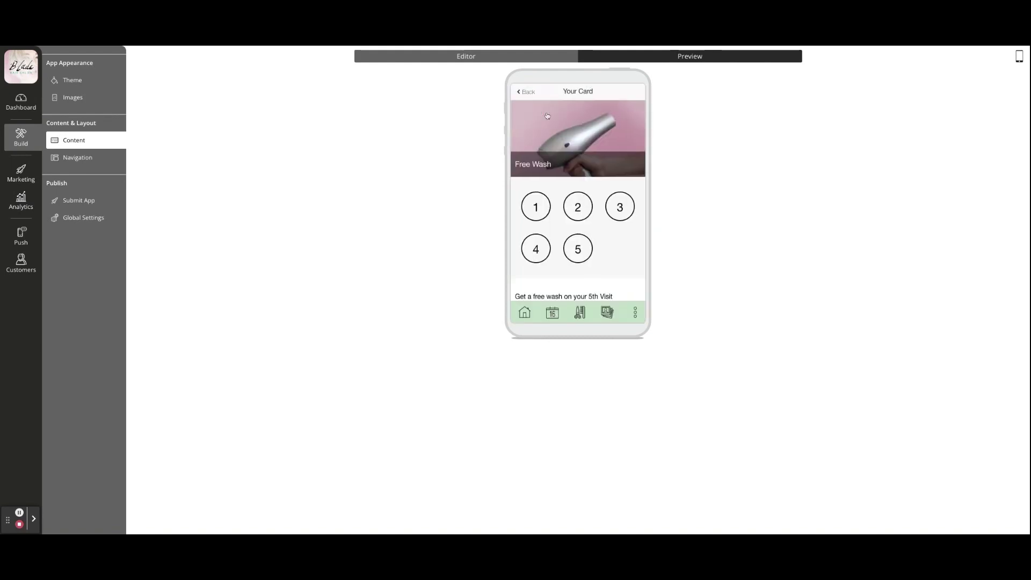
click(522, 92)
click(538, 140)
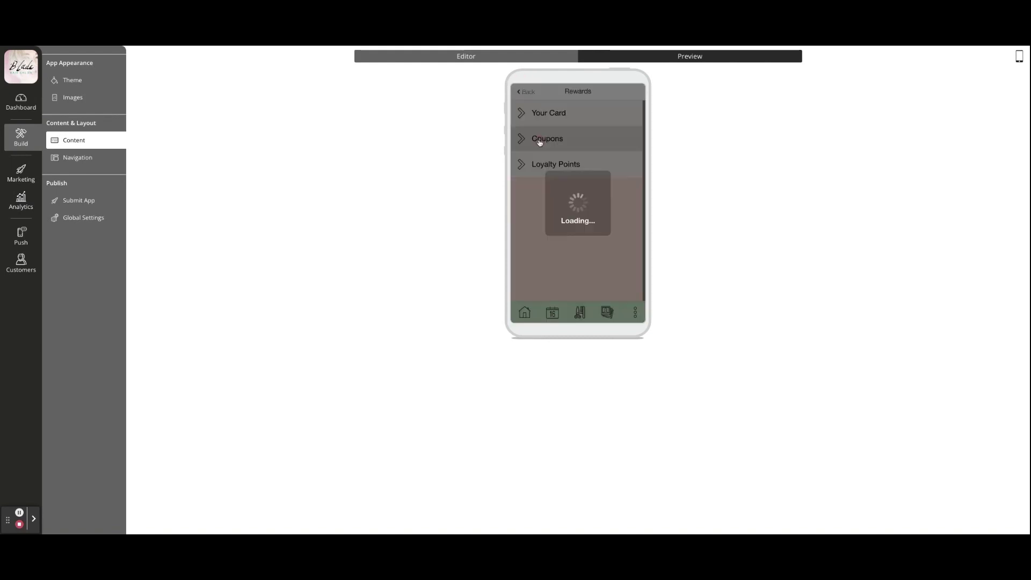
click(524, 94)
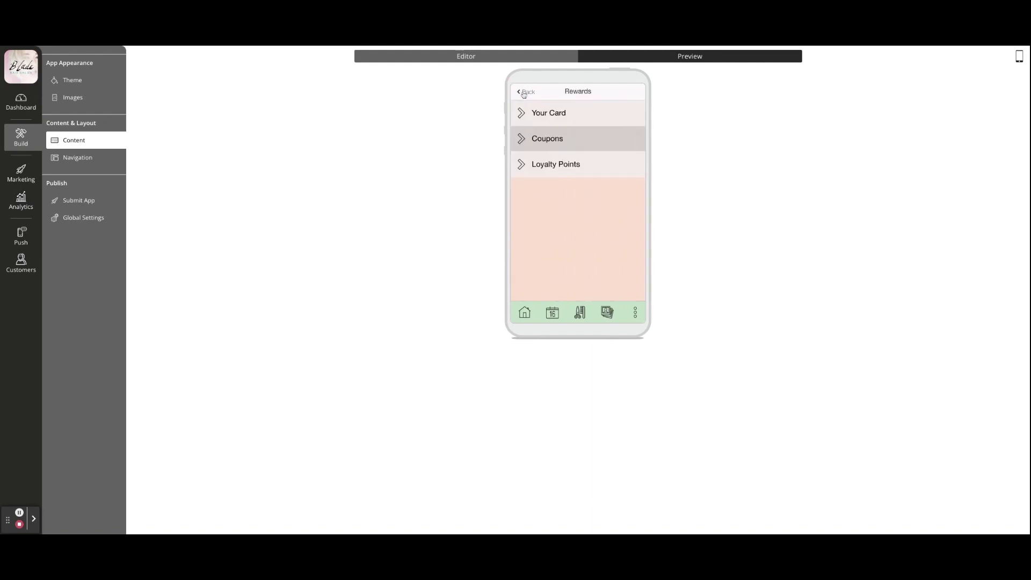
Step: Show the testing QR code, start app submission, and answer Yes to the content rating
click(1019, 63)
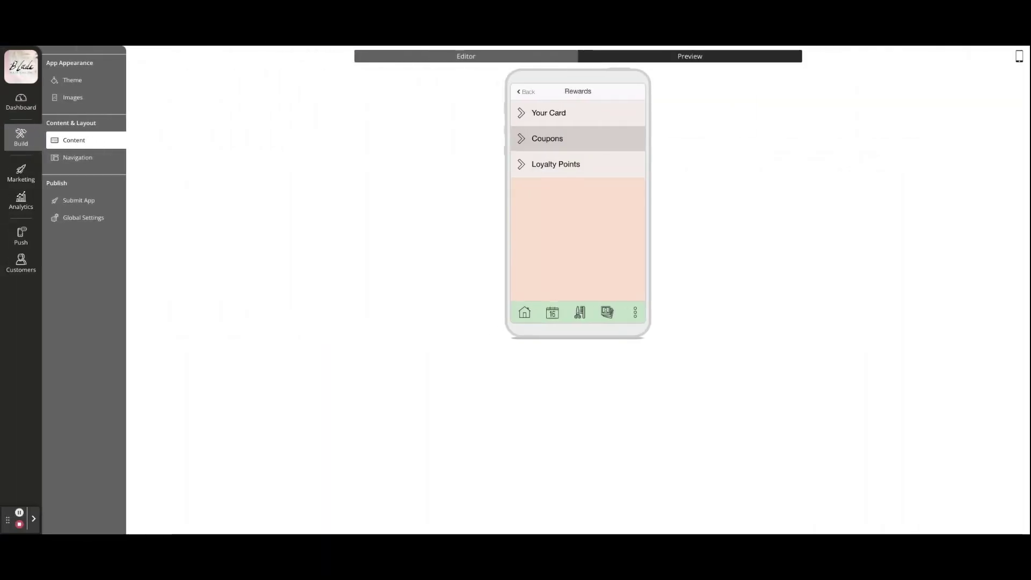
click(78, 200)
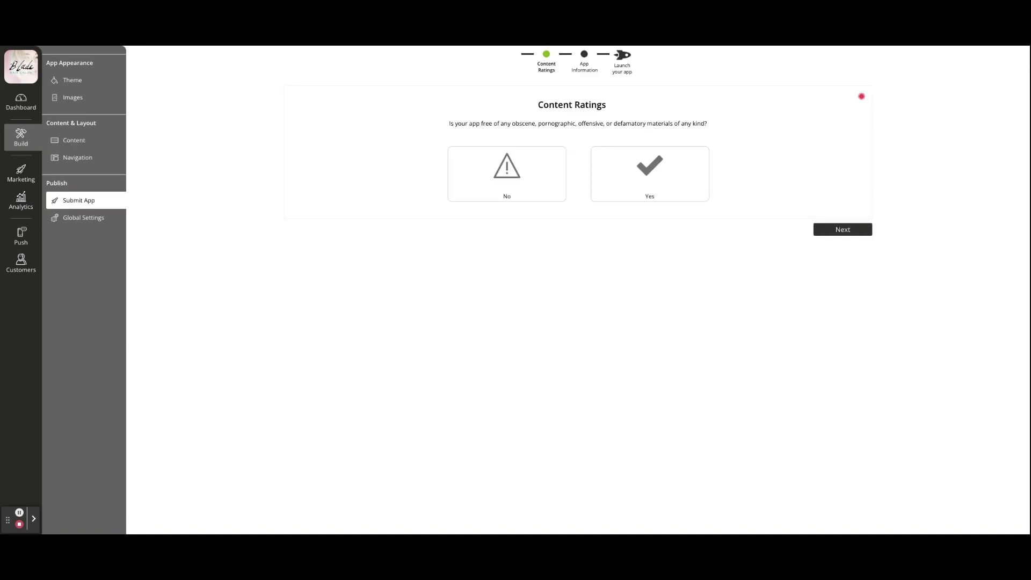
click(638, 176)
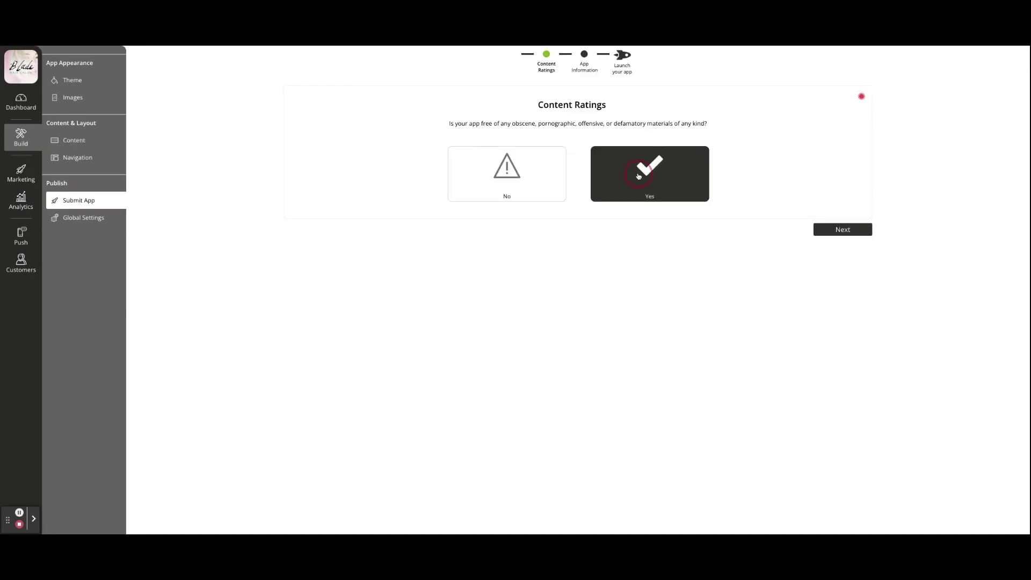
text(You)
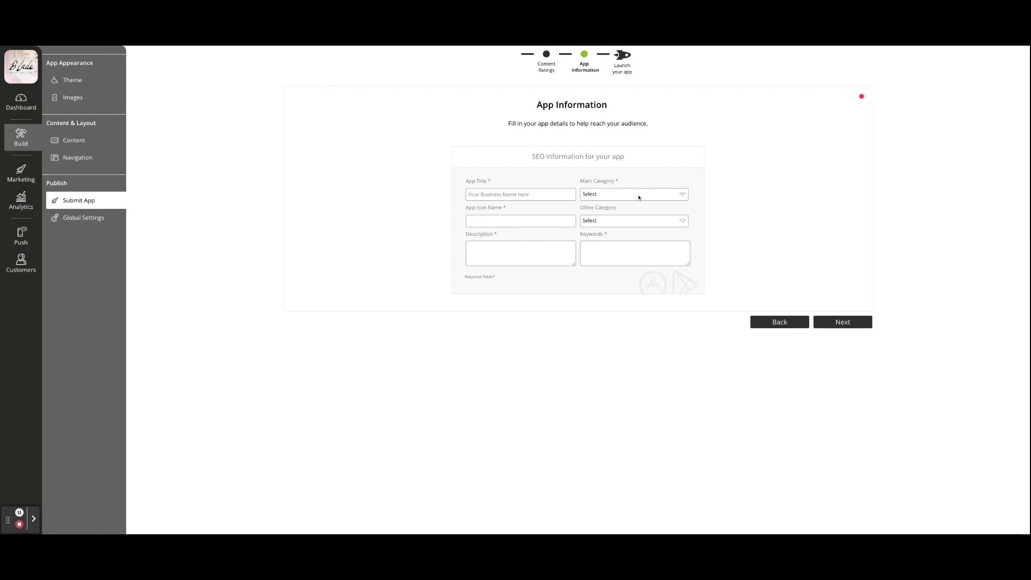
Step: Set Healthcare & Fitness as main category, then enter the icon name, description and keywords like 'hair stylist new york, hair color ny'
click(622, 225)
click(491, 222)
text(App Icon NamYour business description)
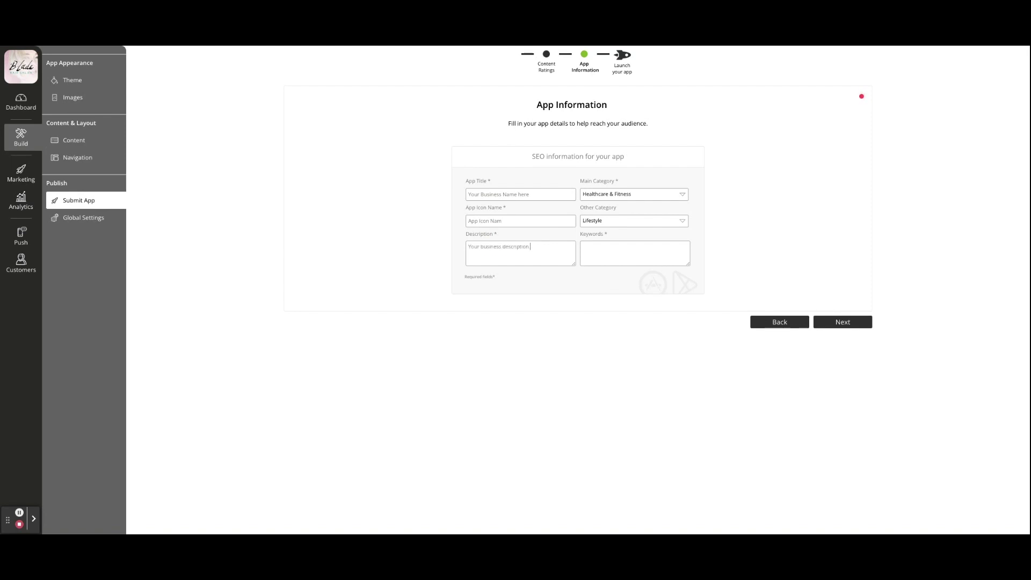
text(hair stylist new york, hair color ny, keywords here)
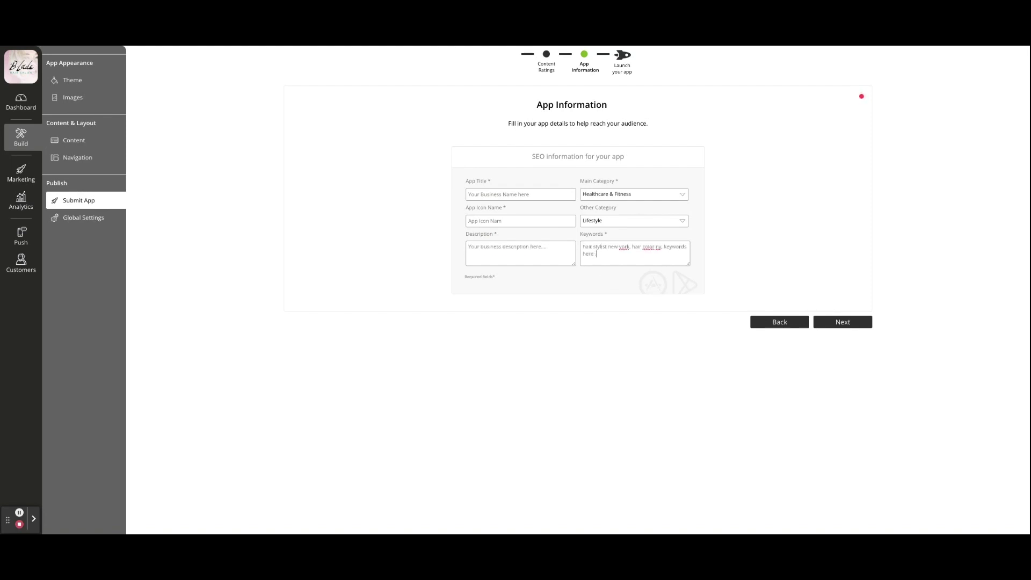